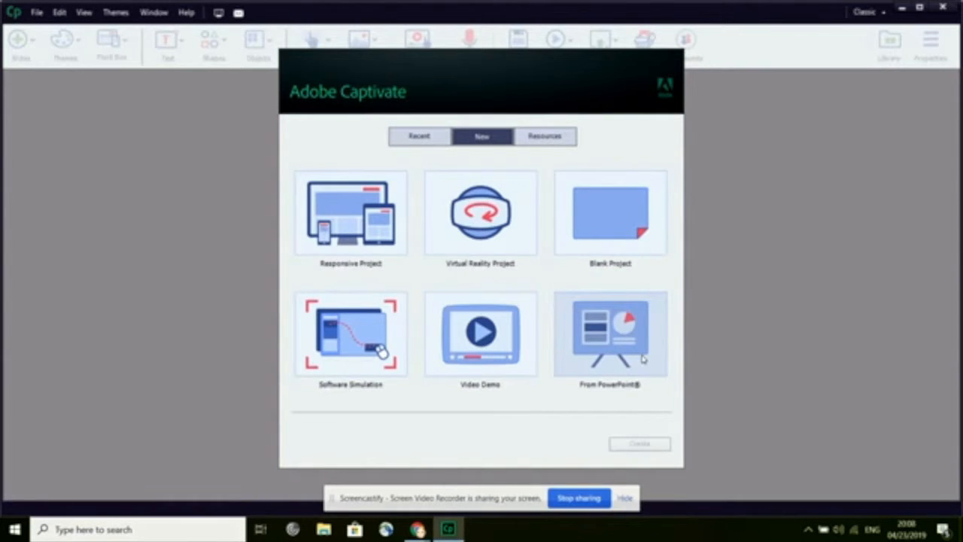
# Start a new project from PowerPoint using the Presentations-Tips presentation
pyautogui.click(611, 346)
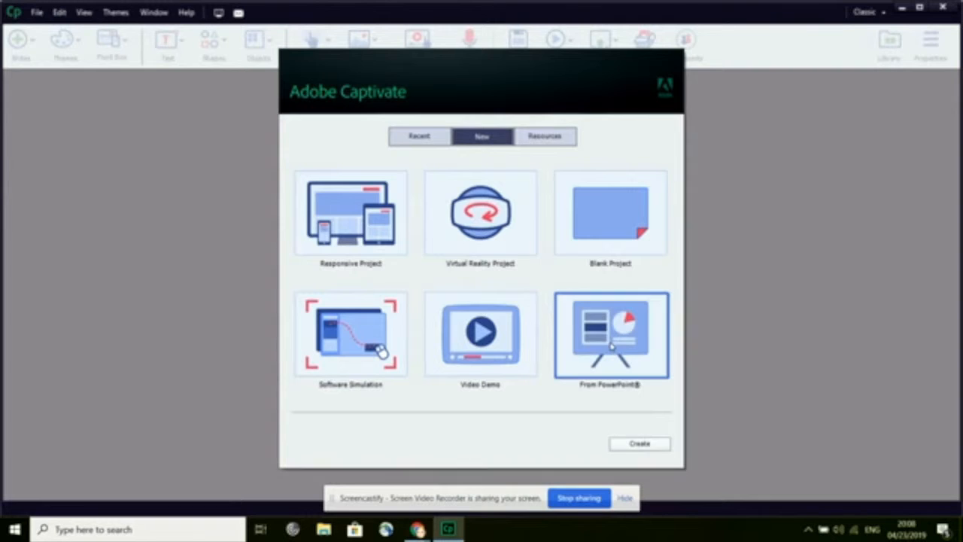
pyautogui.click(641, 444)
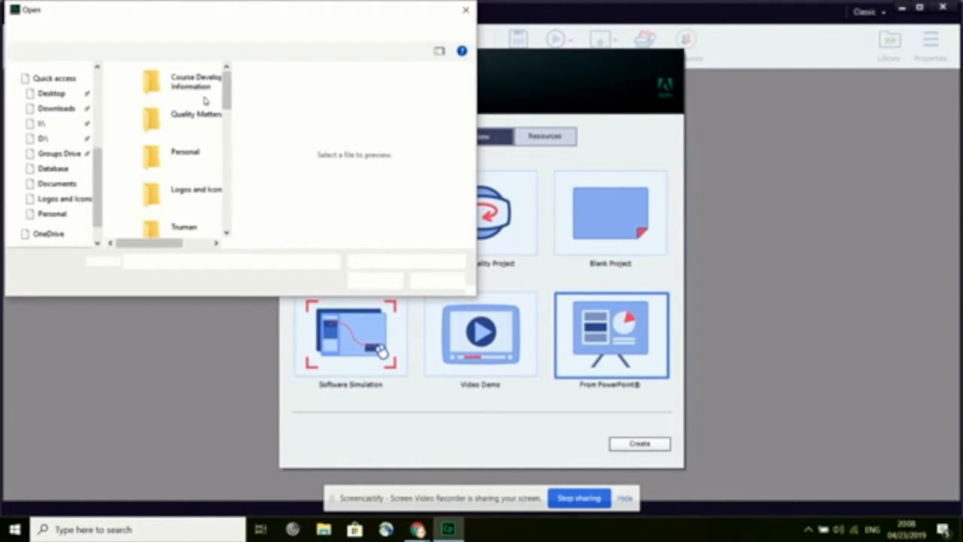
pyautogui.moveTo(226, 87); pyautogui.dragTo(237, 229)
pyautogui.click(180, 218)
pyautogui.click(375, 280)
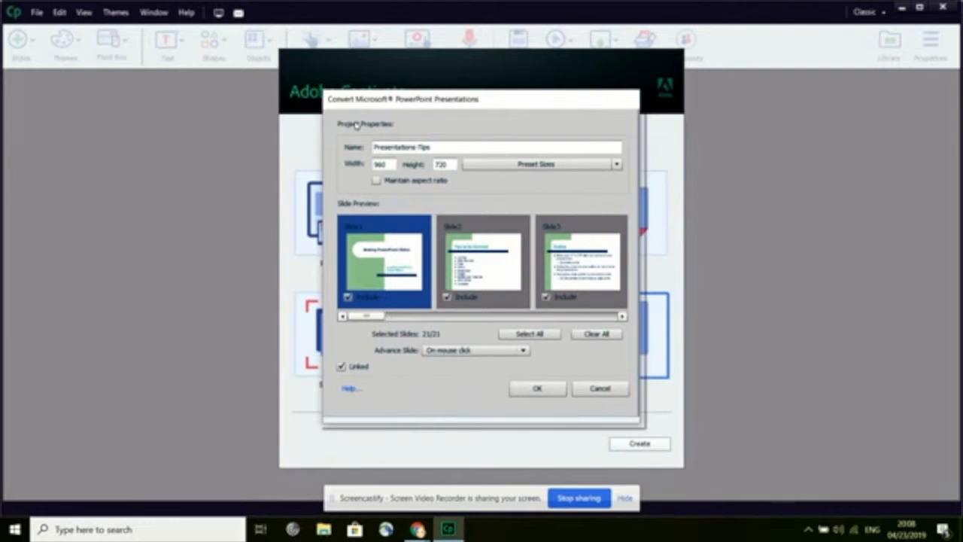
# Convert the Presentations-Tips presentation as a linked 960 x 720 project, including all slides and advancing on mouse click
pyautogui.click(440, 146)
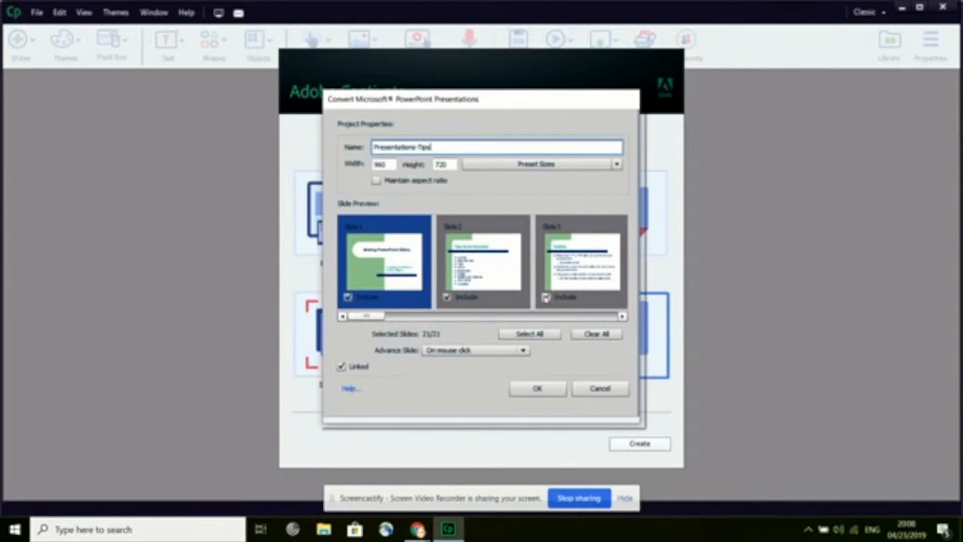
pyautogui.click(546, 298)
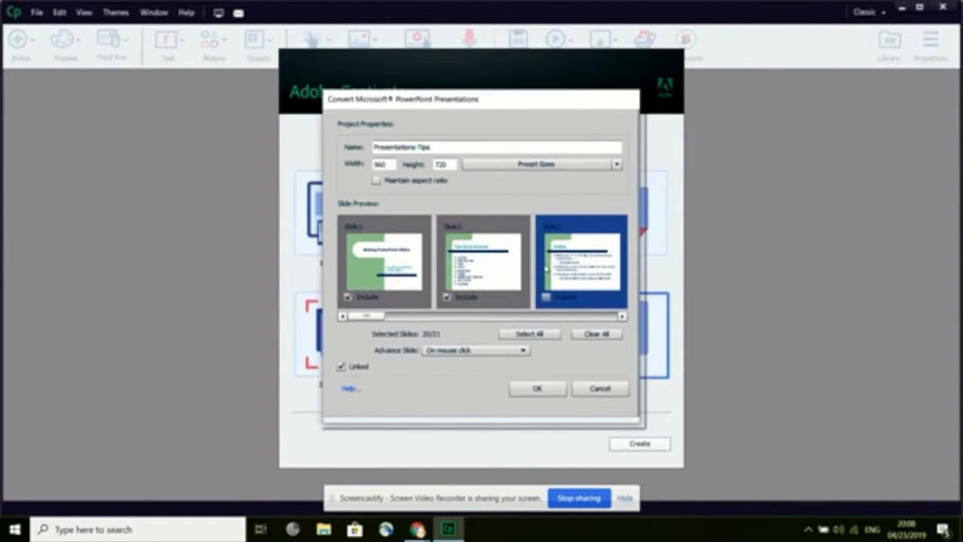
pyautogui.click(545, 298)
pyautogui.click(523, 351)
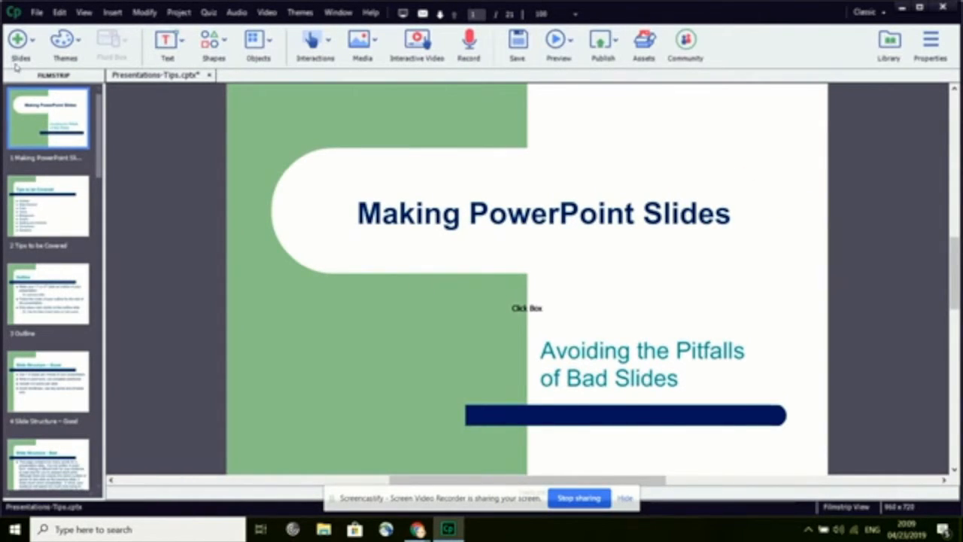
pyautogui.click(33, 46)
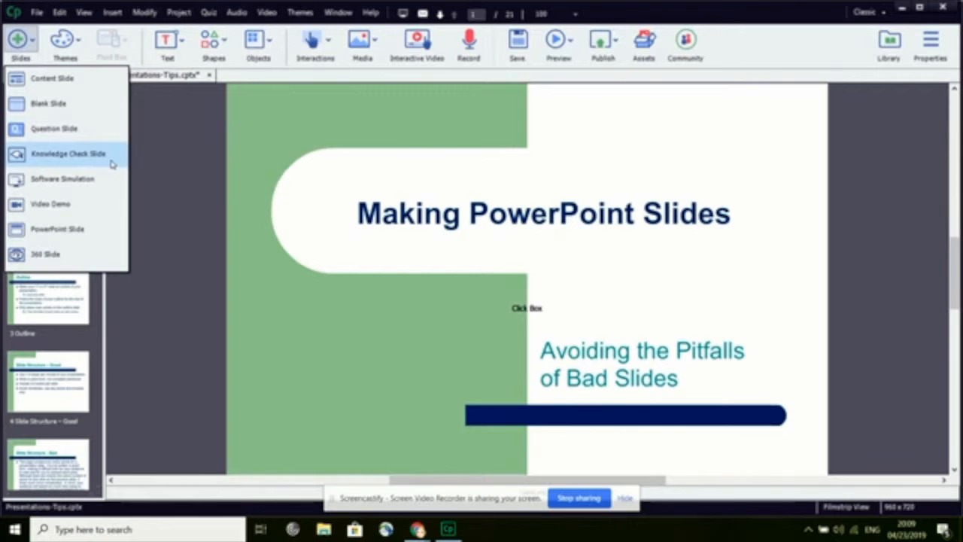
pyautogui.click(73, 39)
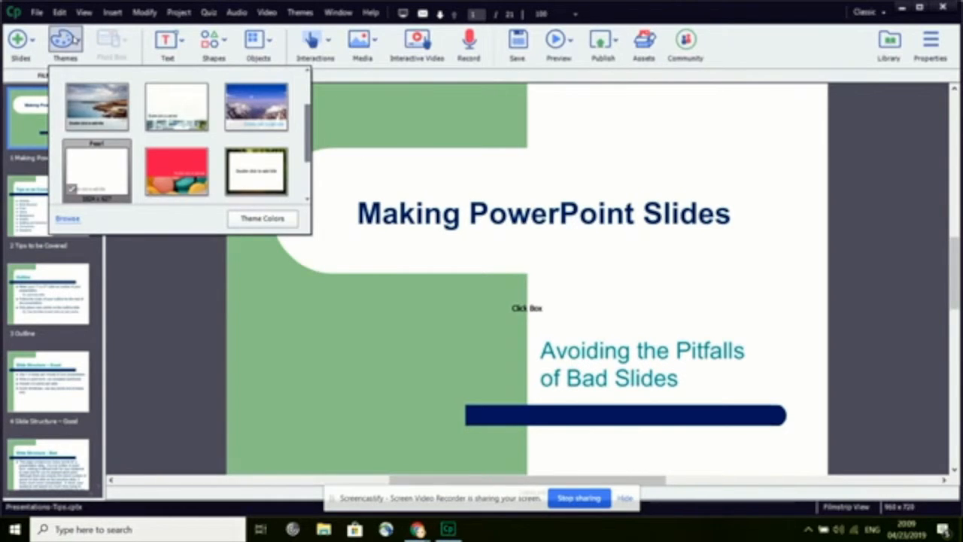
pyautogui.click(169, 39)
pyautogui.click(213, 39)
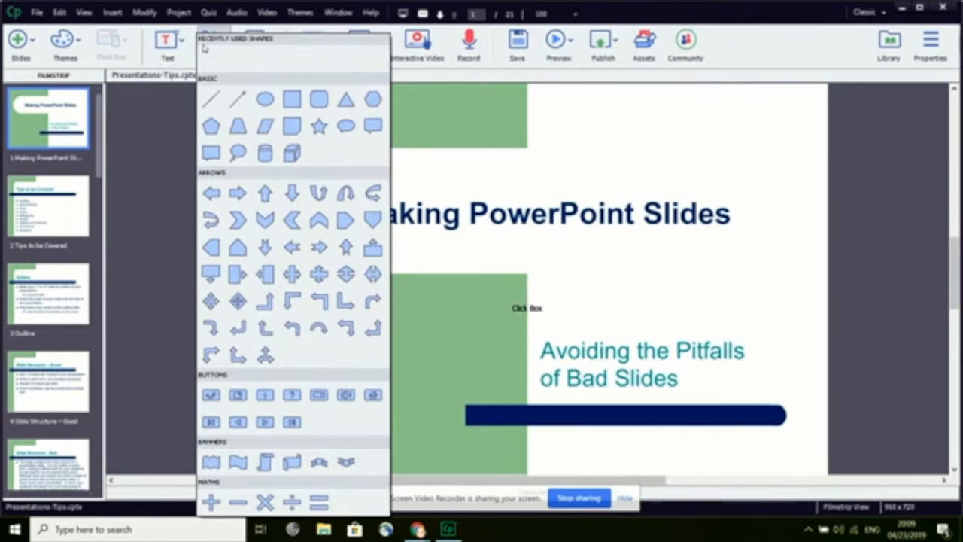
pyautogui.click(887, 136)
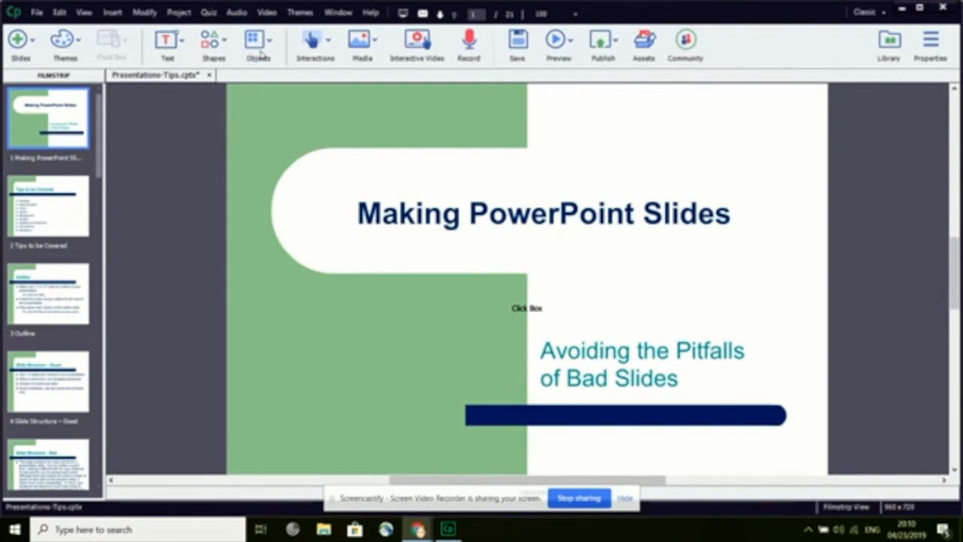
pyautogui.click(211, 12)
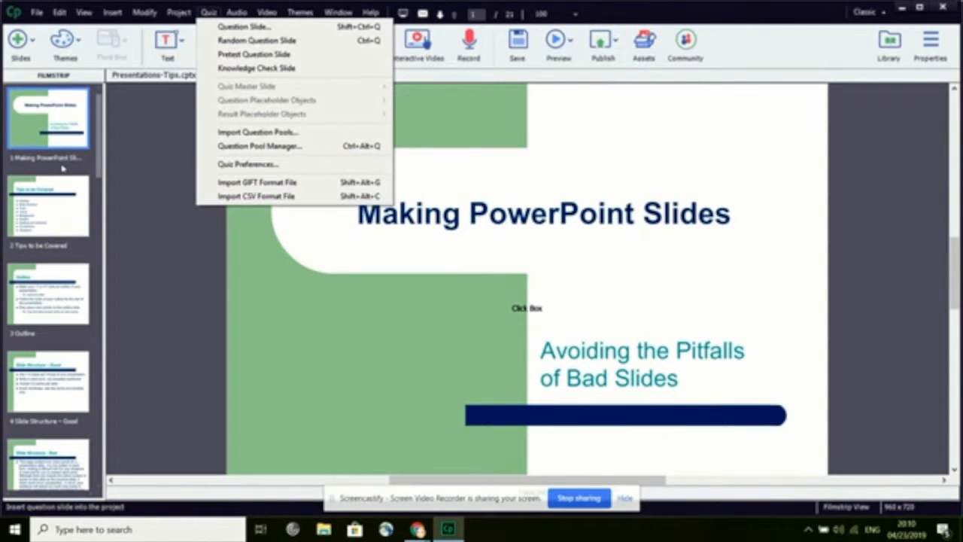
# Insert one graded multiple-choice question slide after slide 5, "Slide Structure - Bad"
pyautogui.click(47, 336)
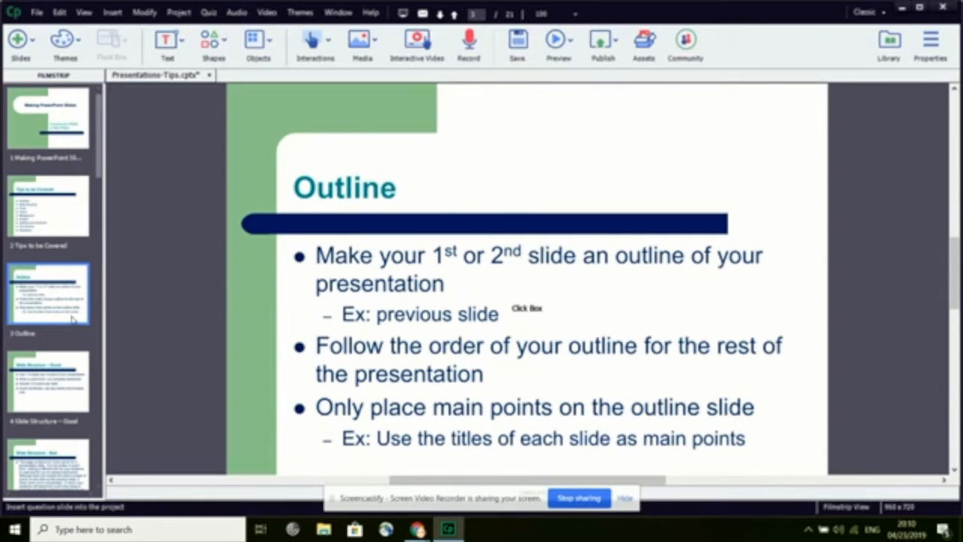
pyautogui.scroll(-1, 73, 319)
pyautogui.click(58, 338)
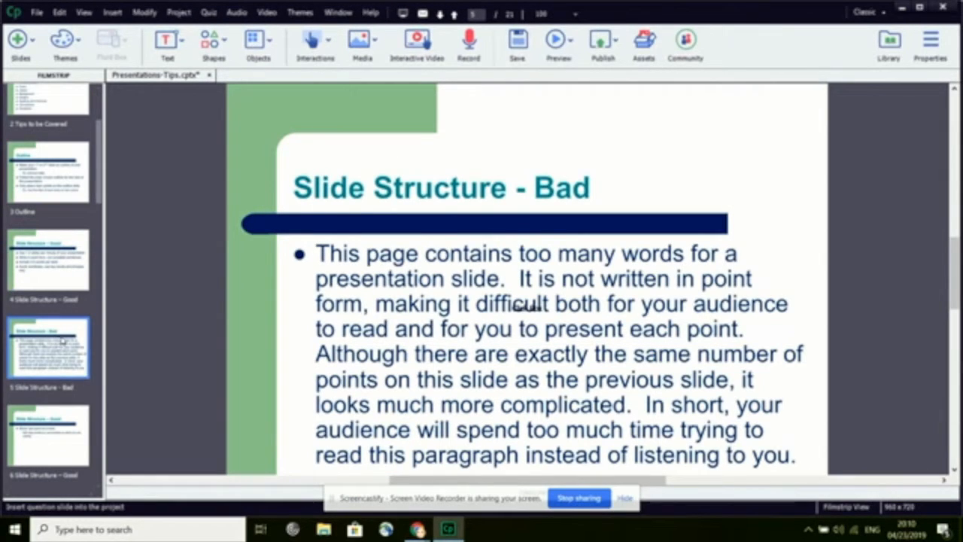
pyautogui.click(209, 12)
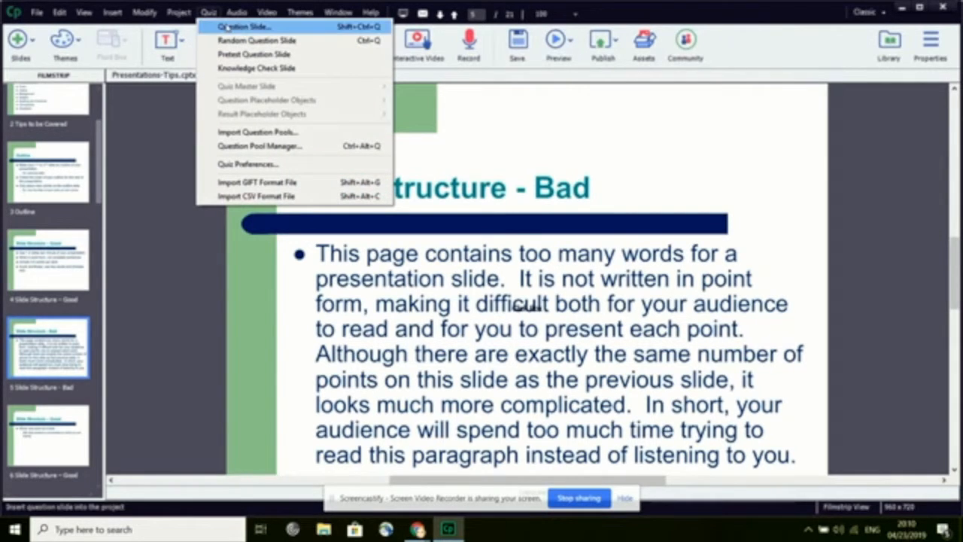
pyautogui.click(227, 27)
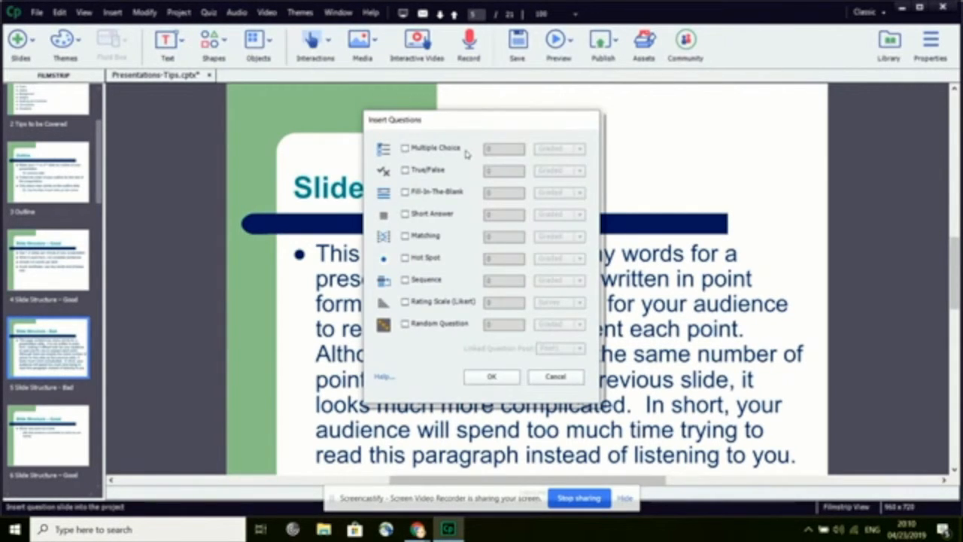
pyautogui.click(405, 149)
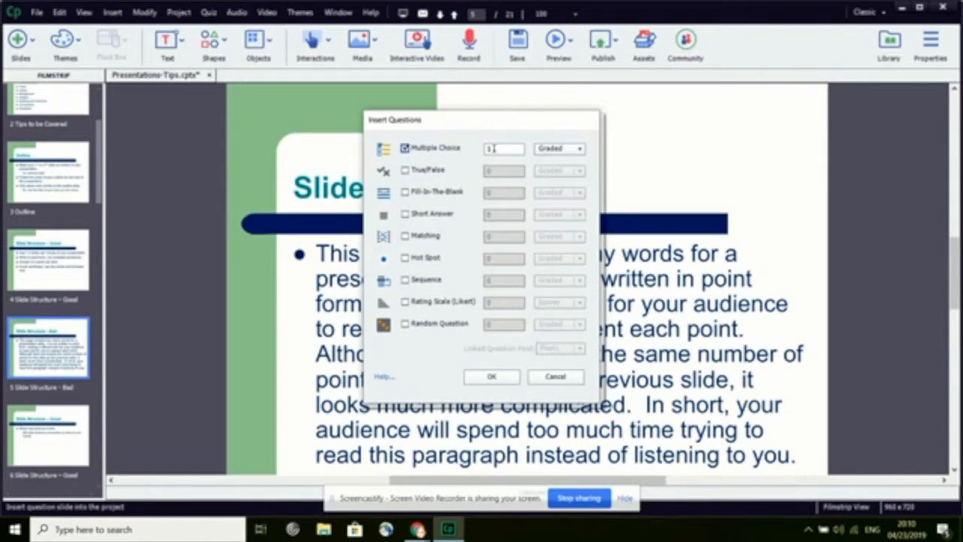
pyautogui.click(577, 150)
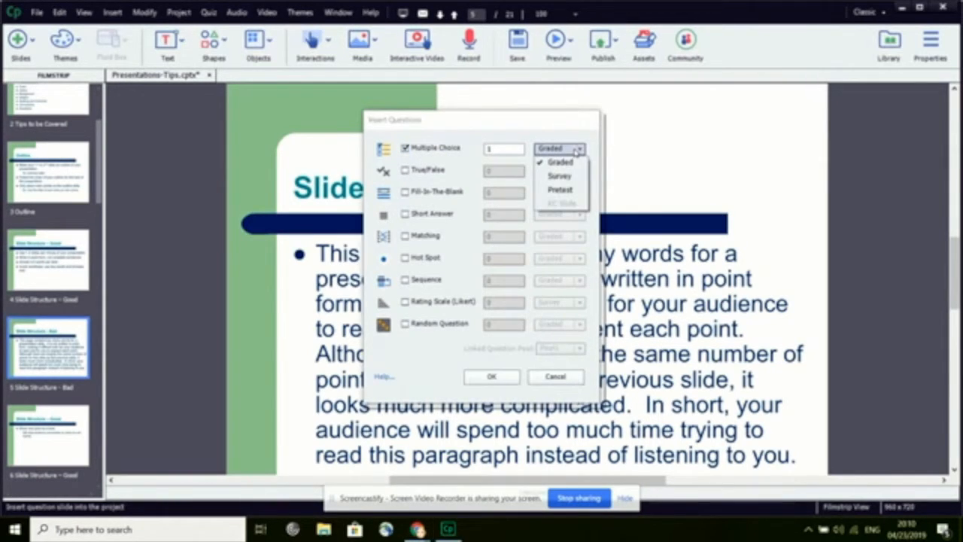
pyautogui.click(576, 150)
pyautogui.click(496, 381)
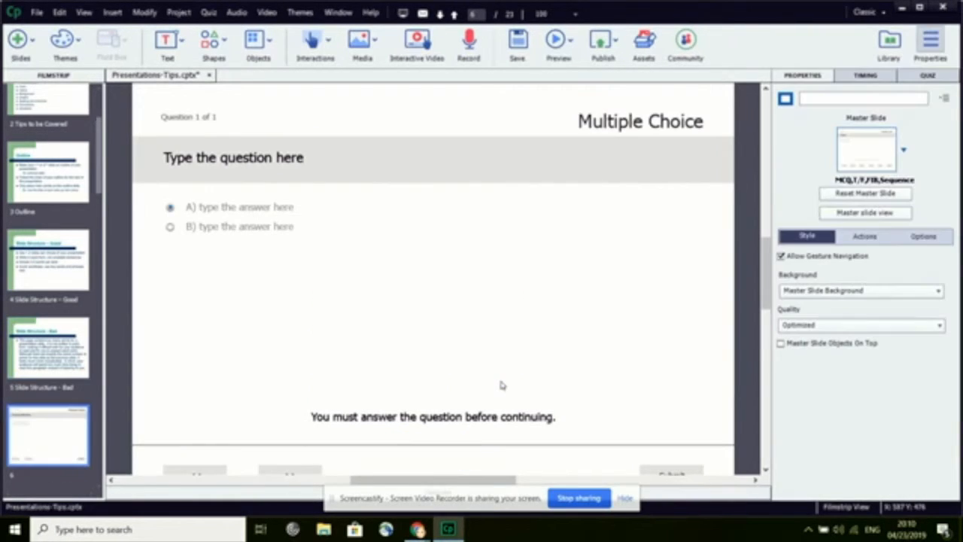
# Set the new multiple-choice question to 4 answers and enable Shuffle Answers
pyautogui.click(53, 342)
pyautogui.click(47, 428)
pyautogui.scroll(-2, 133, 401)
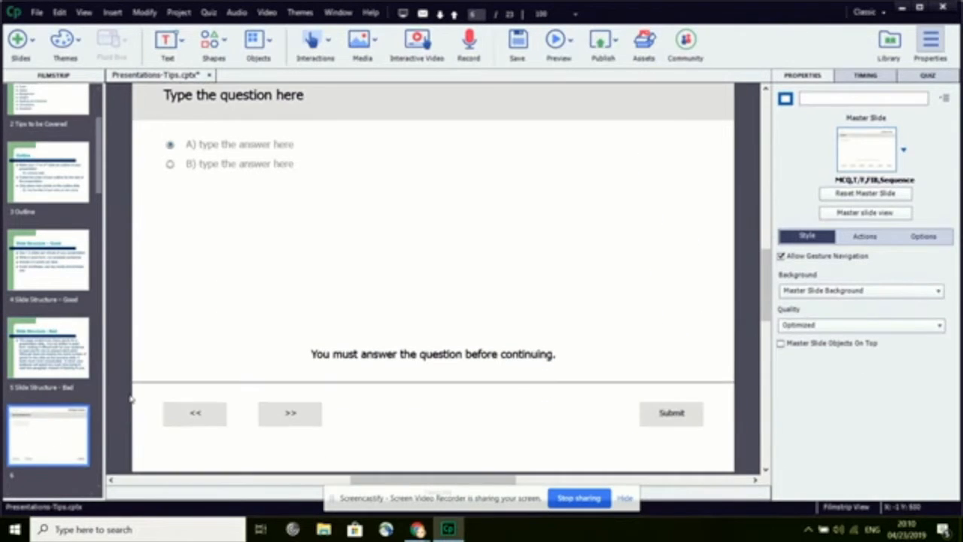
pyautogui.scroll(2, 324, 217)
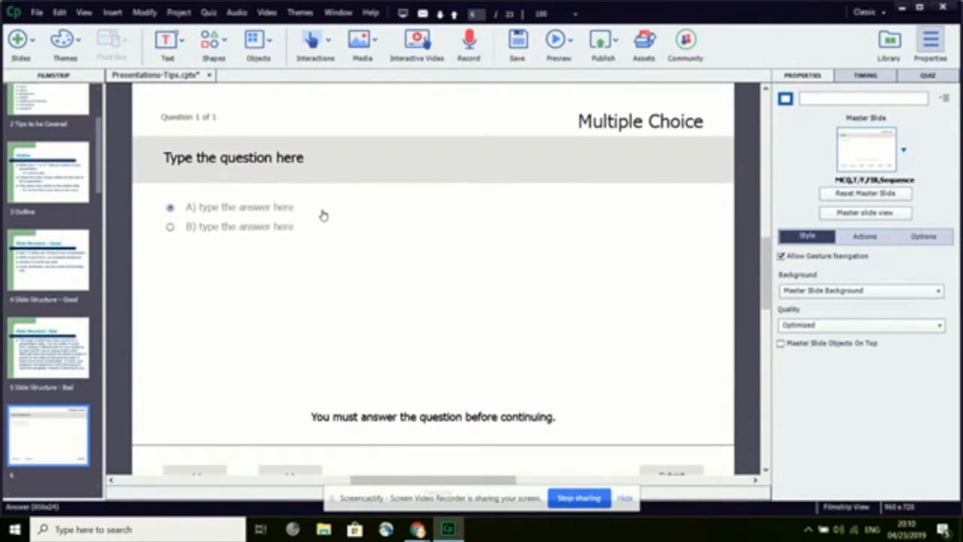
pyautogui.click(927, 76)
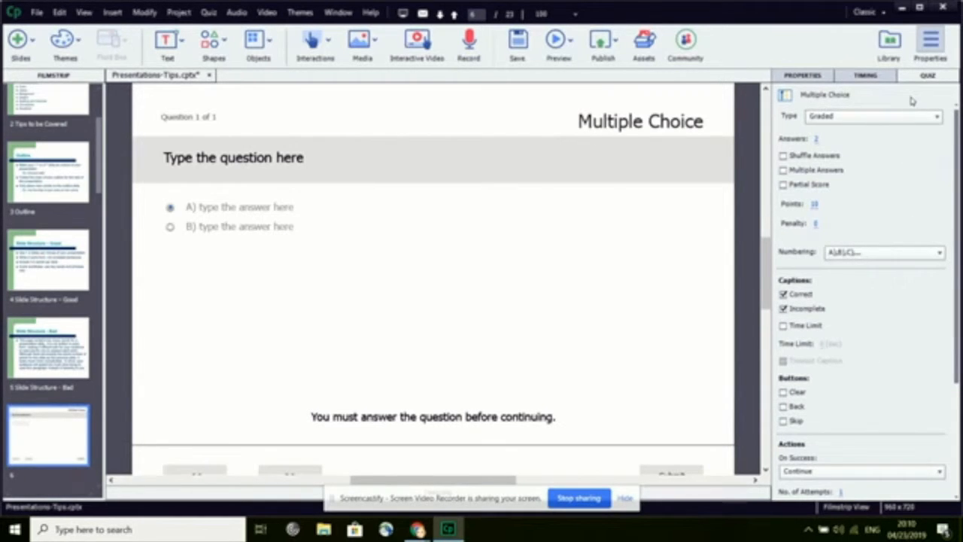
pyautogui.click(816, 139)
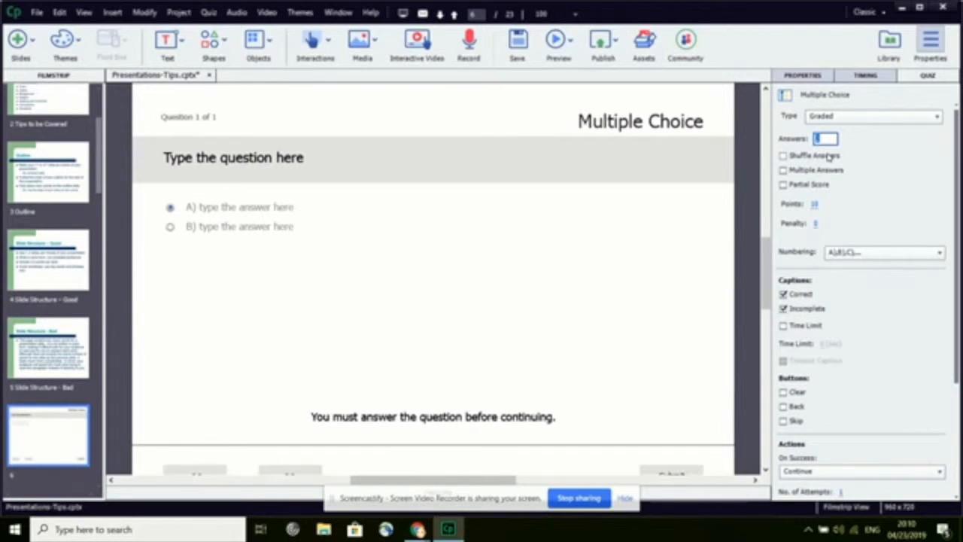
pyautogui.click(783, 156)
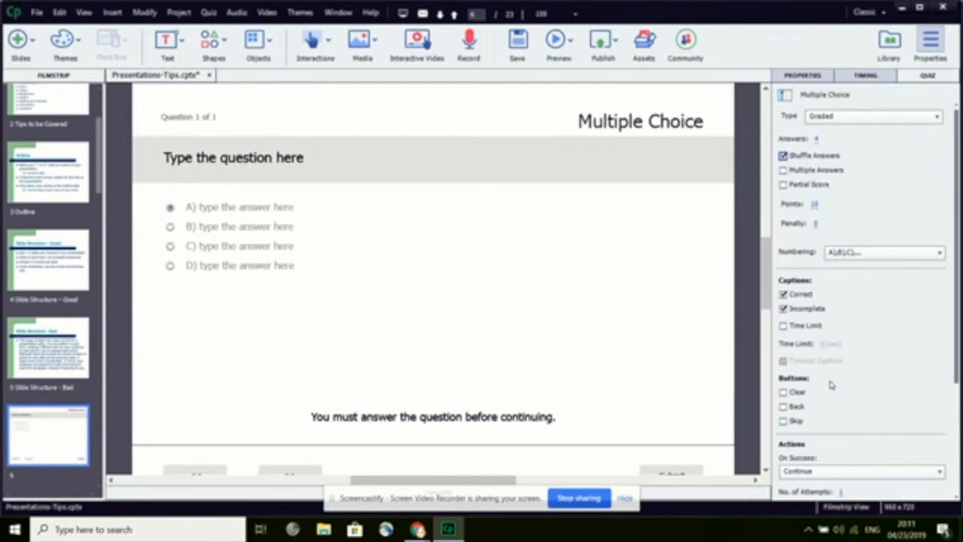
# Add Clear, Back and Skip buttons to the question and set its success action to "Go to the slide last visited"
pyautogui.scroll(-3, 831, 384)
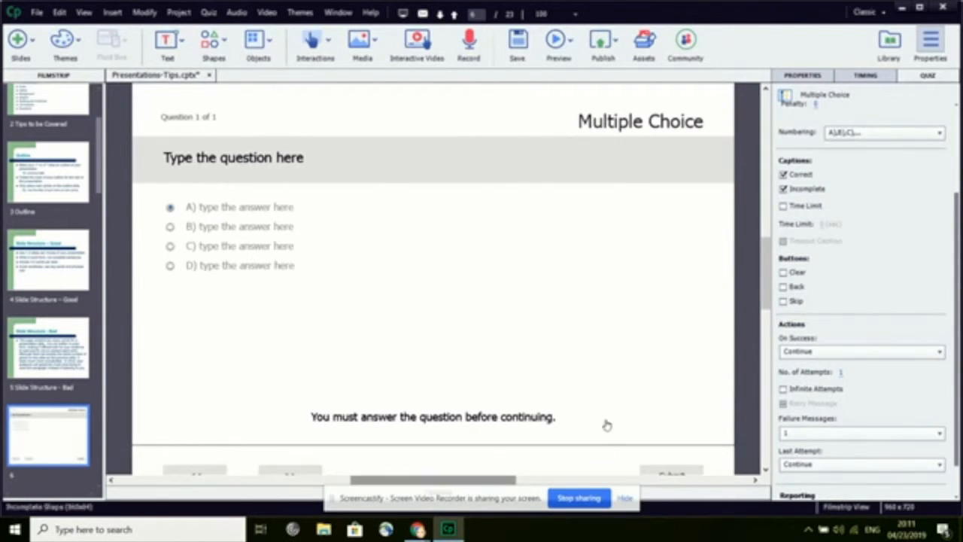
pyautogui.scroll(-2, 662, 335)
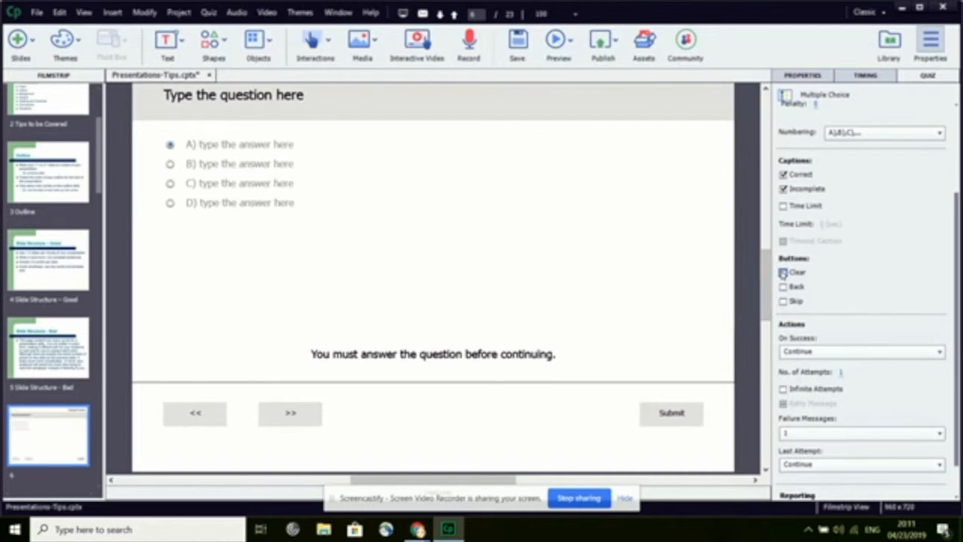
pyautogui.click(783, 273)
pyautogui.click(783, 286)
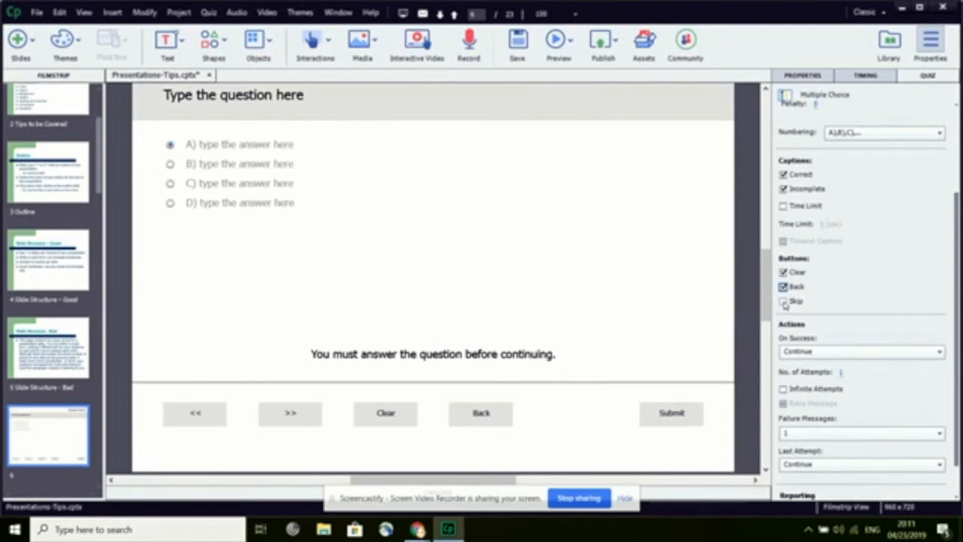
pyautogui.click(783, 302)
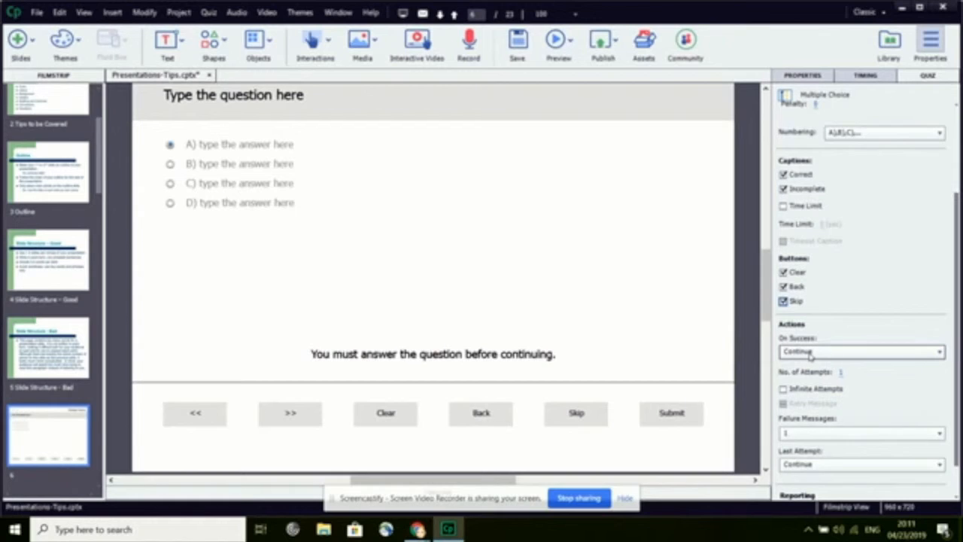
pyautogui.scroll(-3, 824, 353)
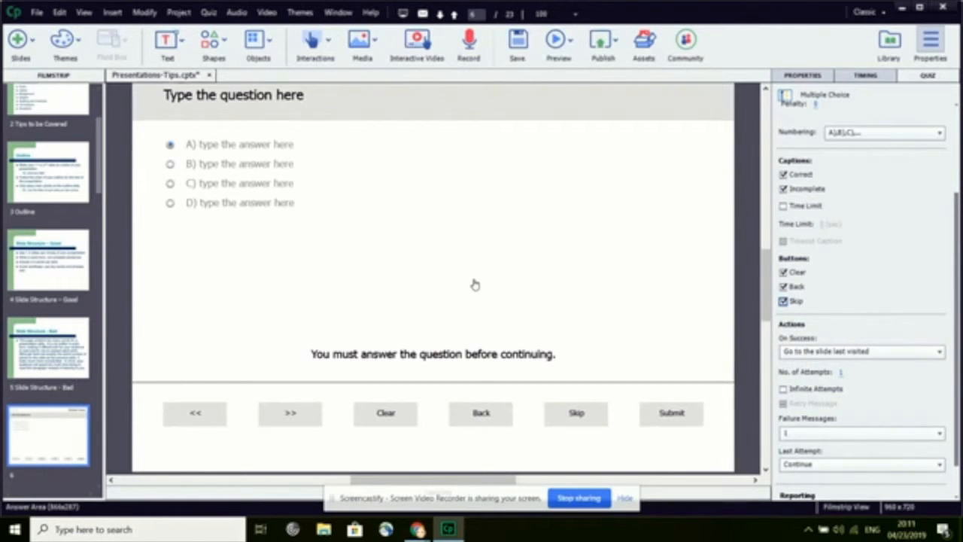
# Replace the question placeholder with "What type of presentation am I creating?"
pyautogui.scroll(2, 473, 285)
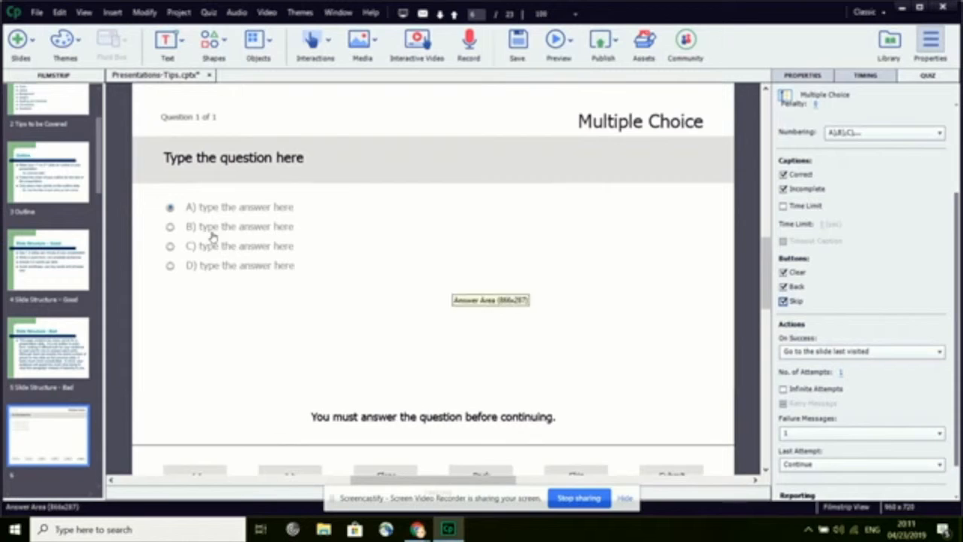
pyautogui.click(266, 157)
pyautogui.moveTo(304, 160); pyautogui.dragTo(151, 188)
pyautogui.write('What ')
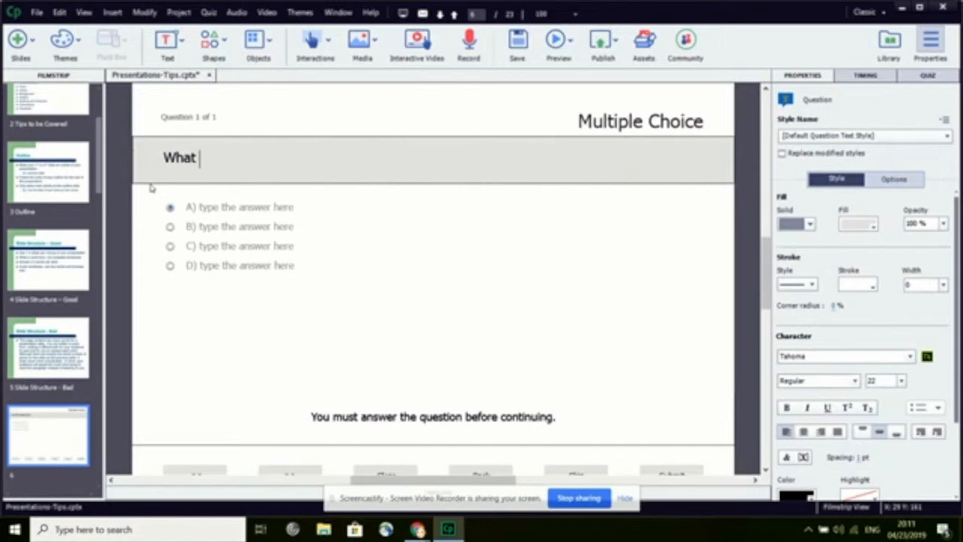
pyautogui.write('type of present')
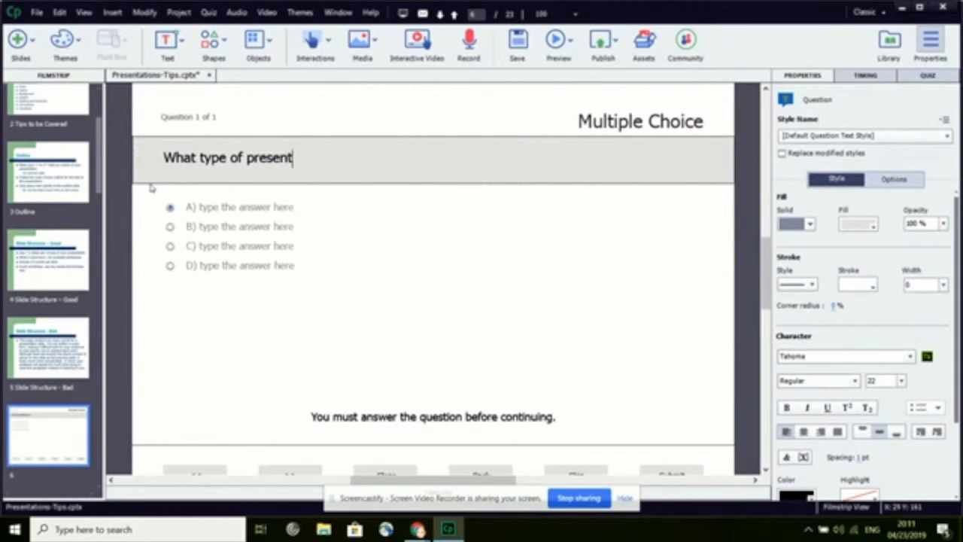
pyautogui.write('ation am I c')
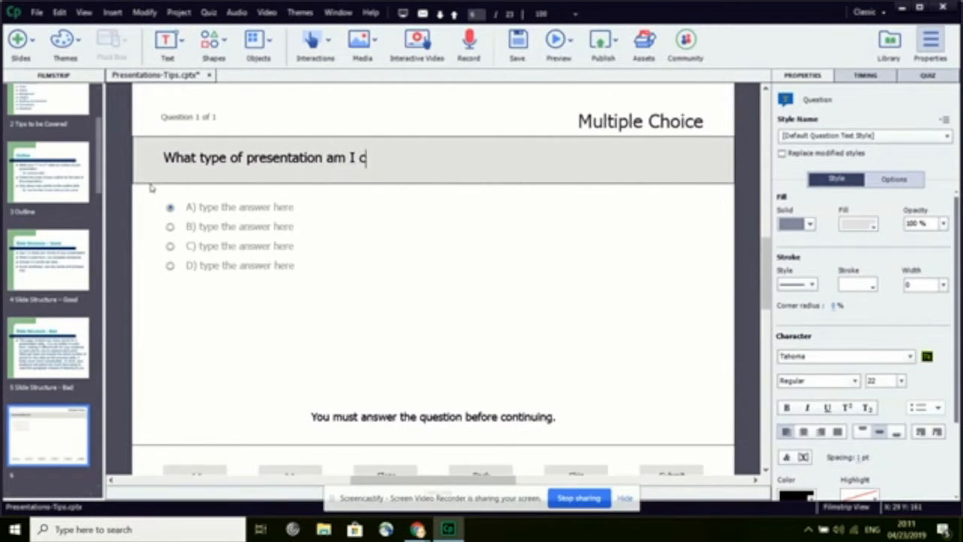
pyautogui.write('reating?')
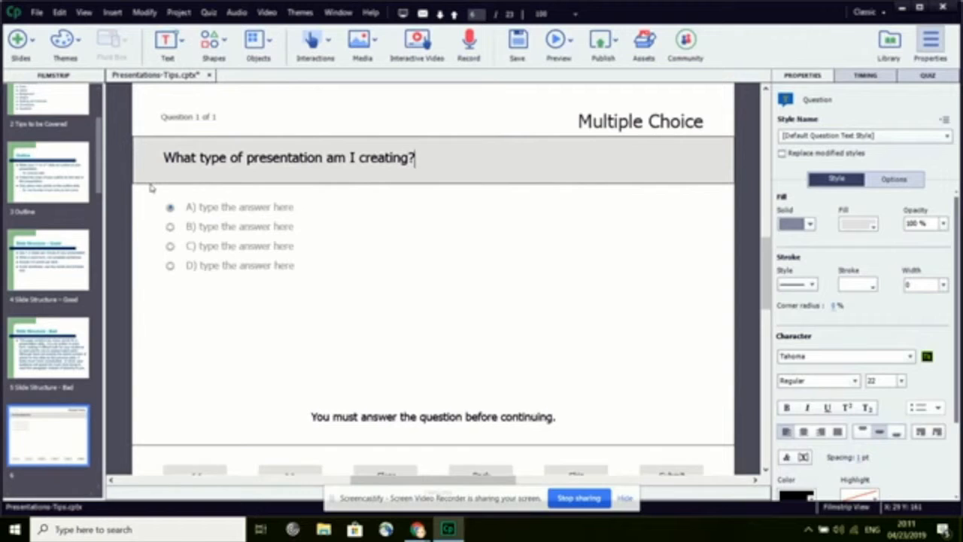
# Replace the placeholder text of answer A with "Prezi"
pyautogui.doubleClick(215, 209)
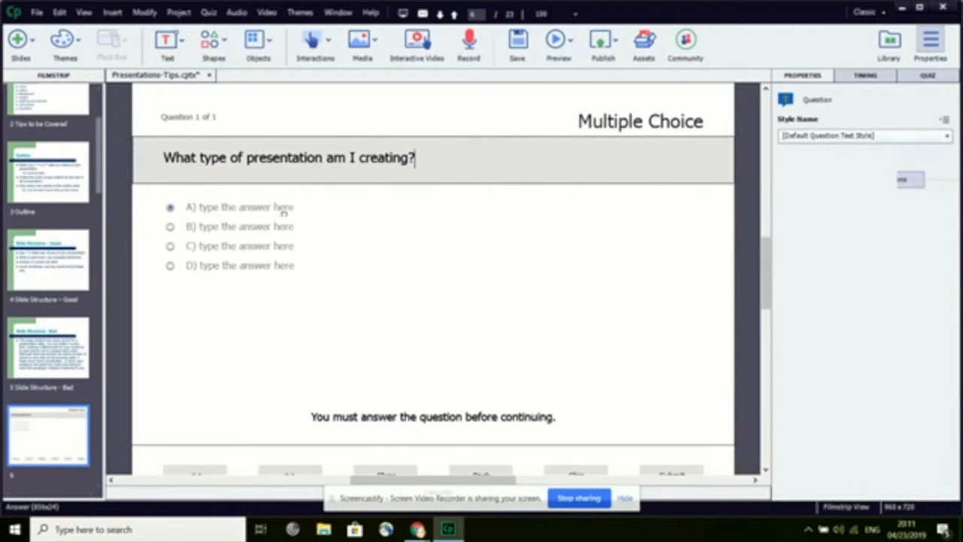
pyautogui.moveTo(295, 208); pyautogui.dragTo(189, 214)
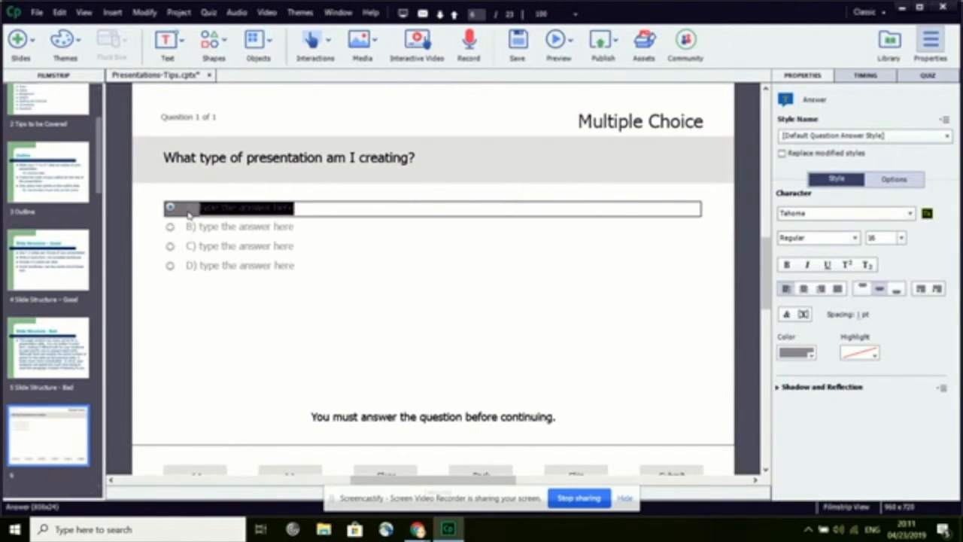
pyautogui.write('Pres')
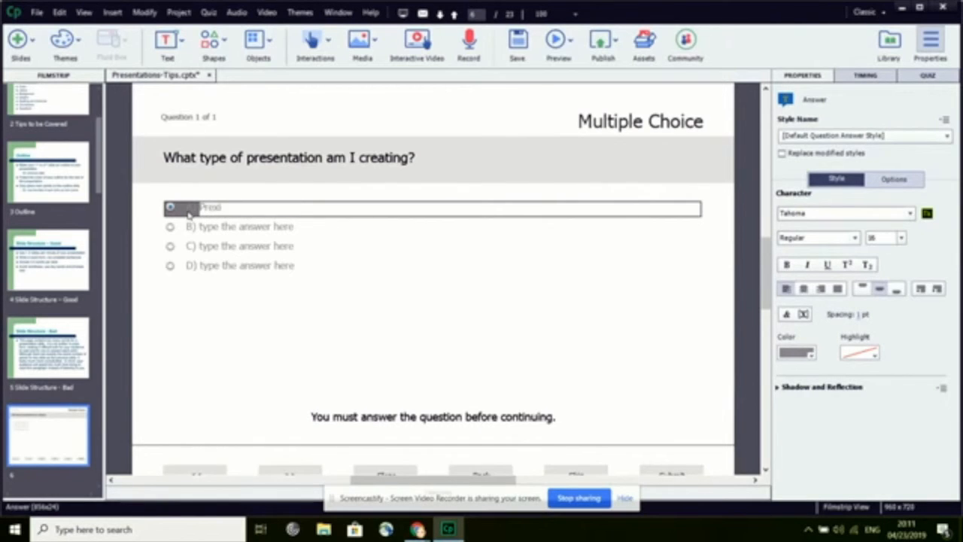
pyautogui.write('x')
pyautogui.press('BackSpace')
pyautogui.write('zi')
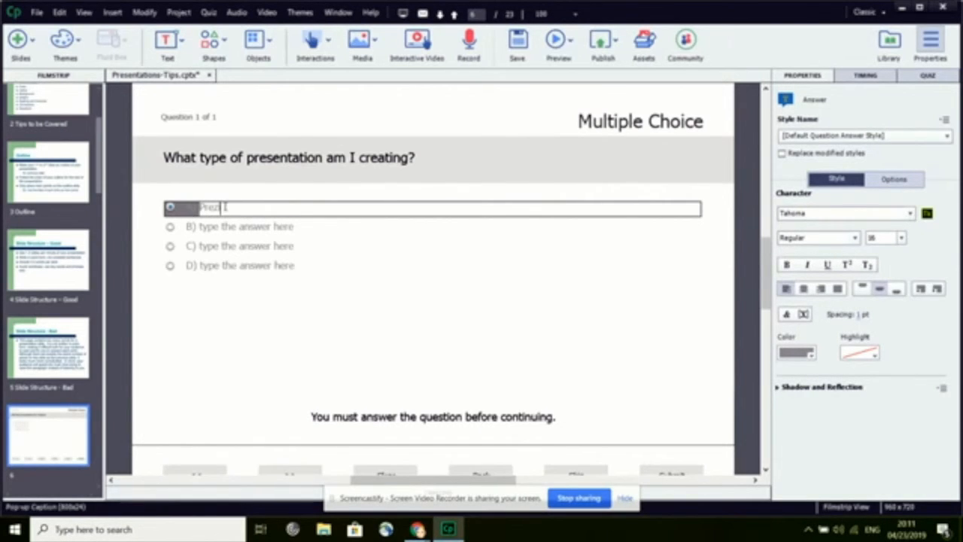
# Replace the placeholder text of answer B with "Storyline"
pyautogui.click(266, 227)
pyautogui.click(294, 226)
pyautogui.moveTo(295, 226); pyautogui.dragTo(201, 232)
pyautogui.write('Story')
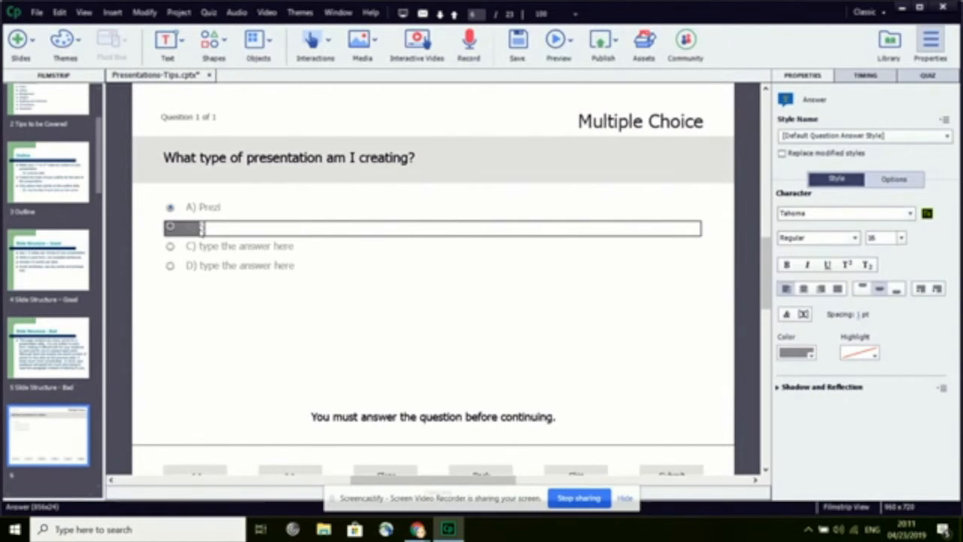
pyautogui.write('line')
# Replace the placeholder text of answer C with "Captivate"
pyautogui.click(229, 246)
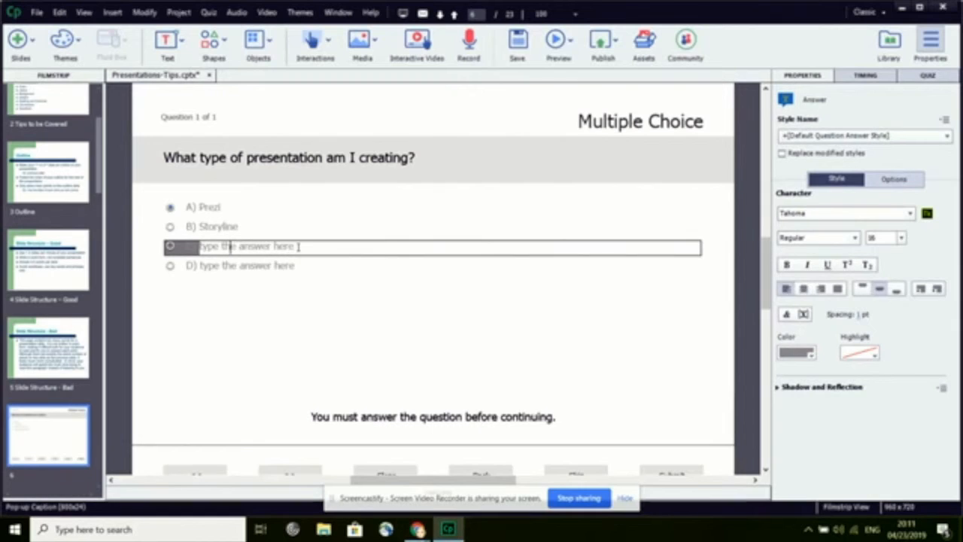
pyautogui.moveTo(298, 246); pyautogui.dragTo(198, 247)
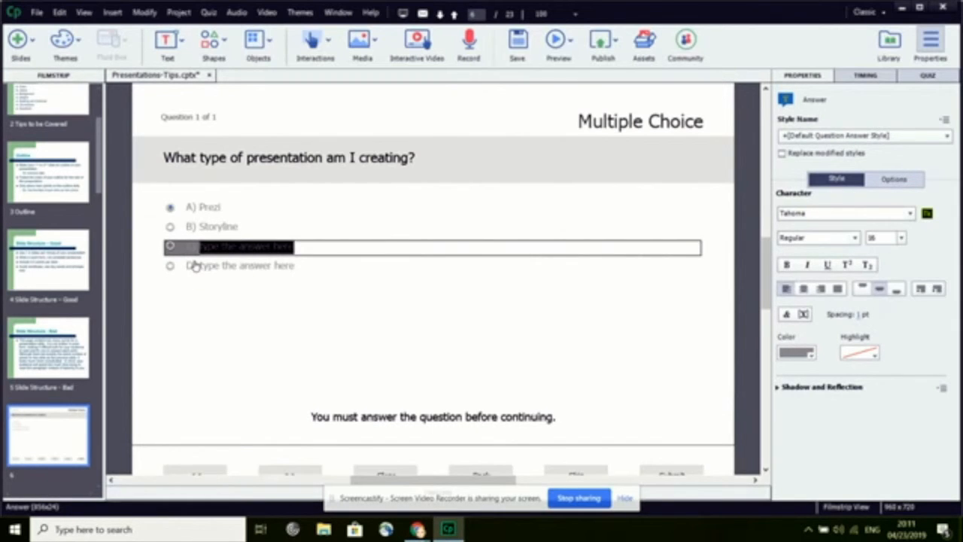
pyautogui.write('Captivate')
# Replace the placeholder text of answer D with "PPT" and mark answer C, "Captivate", as the correct answer
pyautogui.click(224, 265)
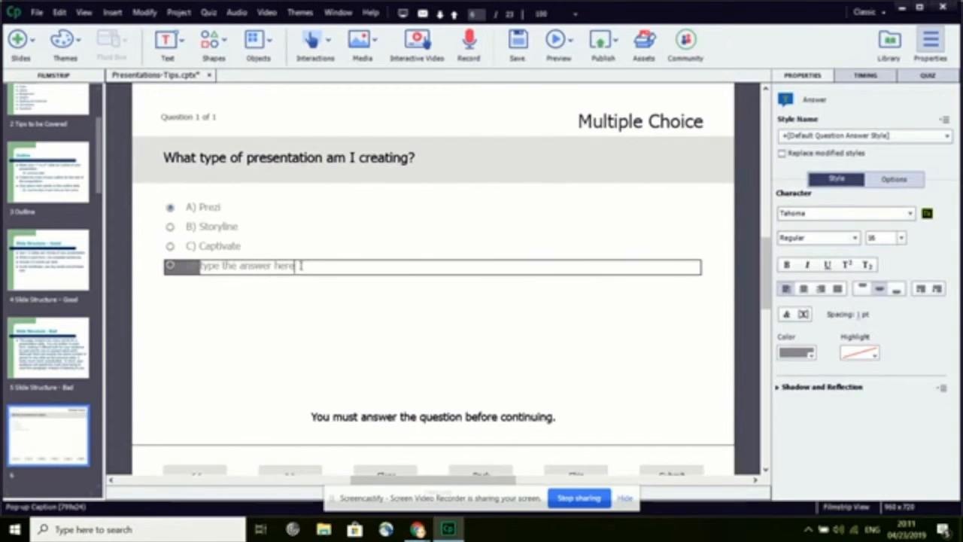
pyautogui.moveTo(301, 266); pyautogui.dragTo(198, 266)
pyautogui.write('PPT')
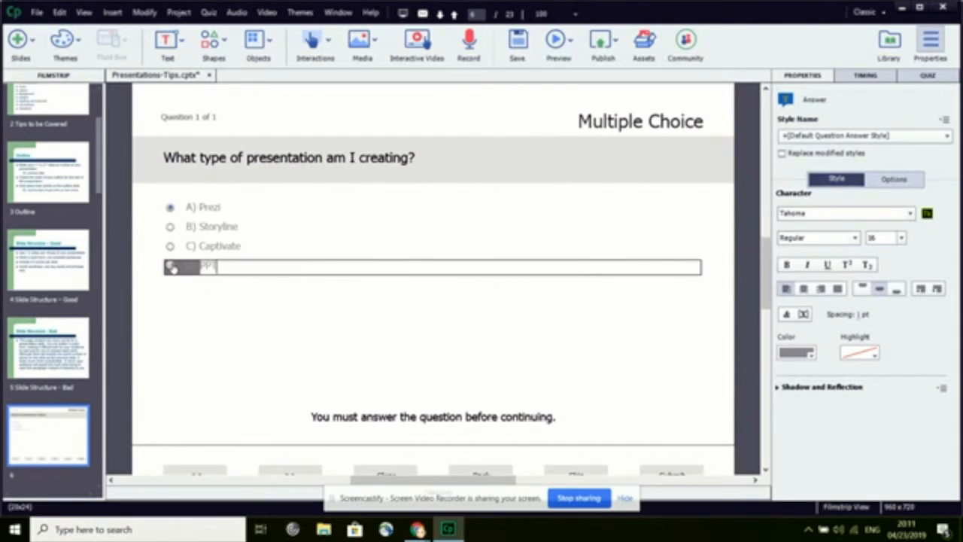
pyautogui.click(235, 284)
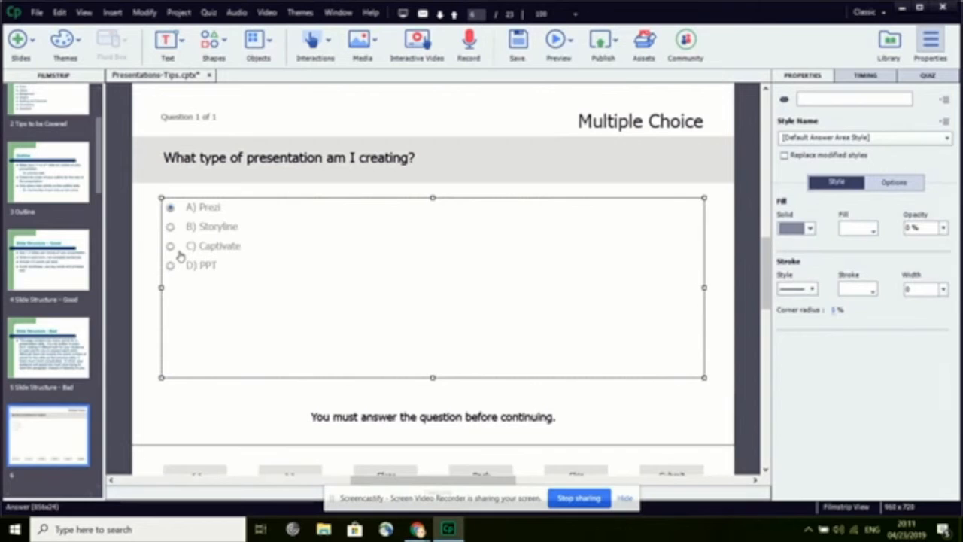
pyautogui.click(171, 249)
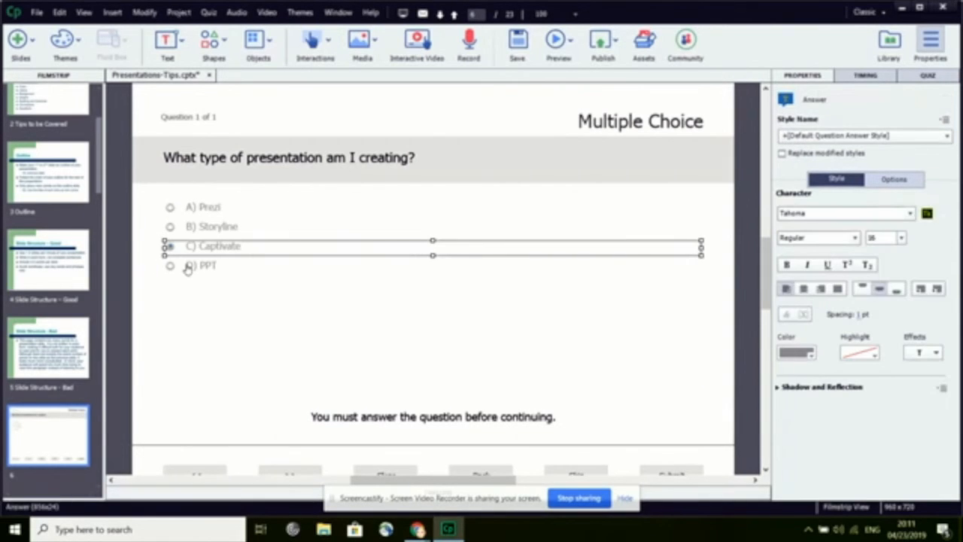